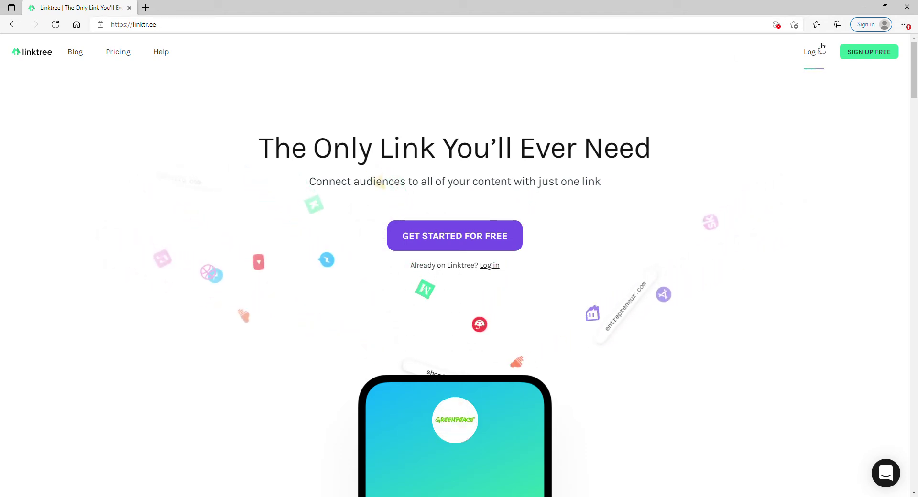
Open the 'Create an account for free' form with SIGN UP FREE on the Linktree homepage.
left_click(868, 50)
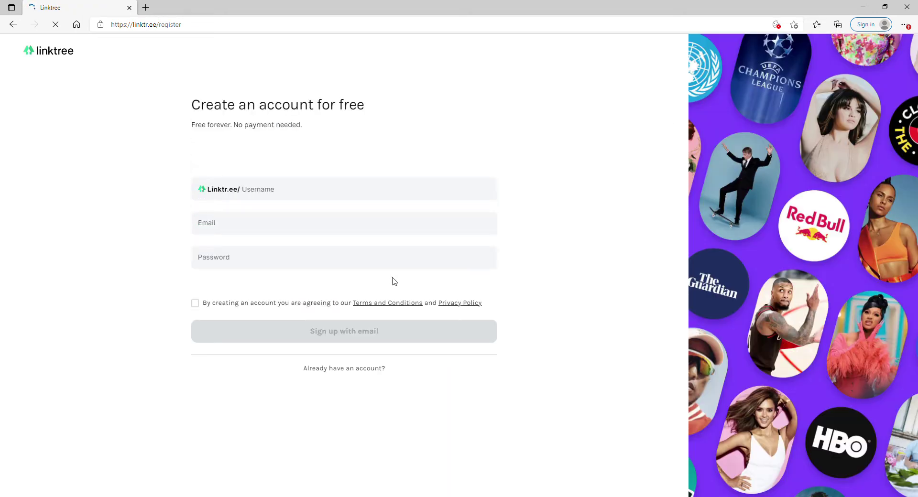
Enter a username, extending it after the first choice turns out to be taken.
left_click(286, 194)
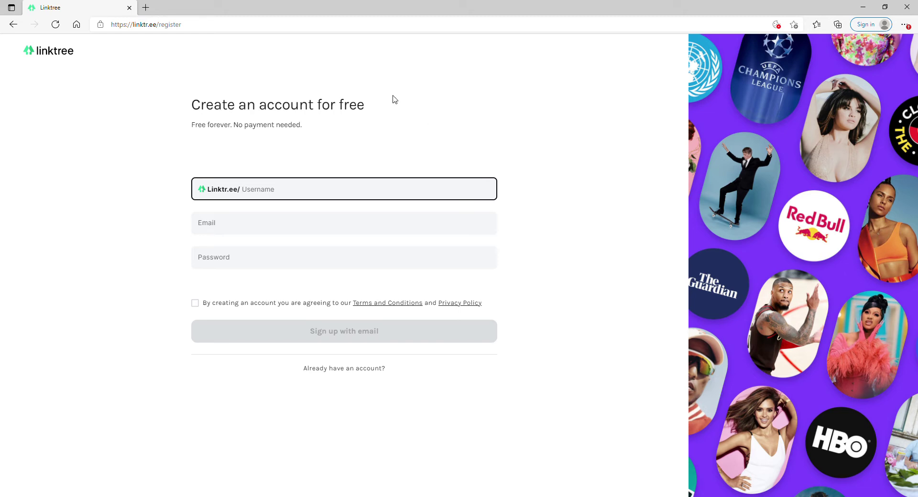
type("mysha")
key("Tab")
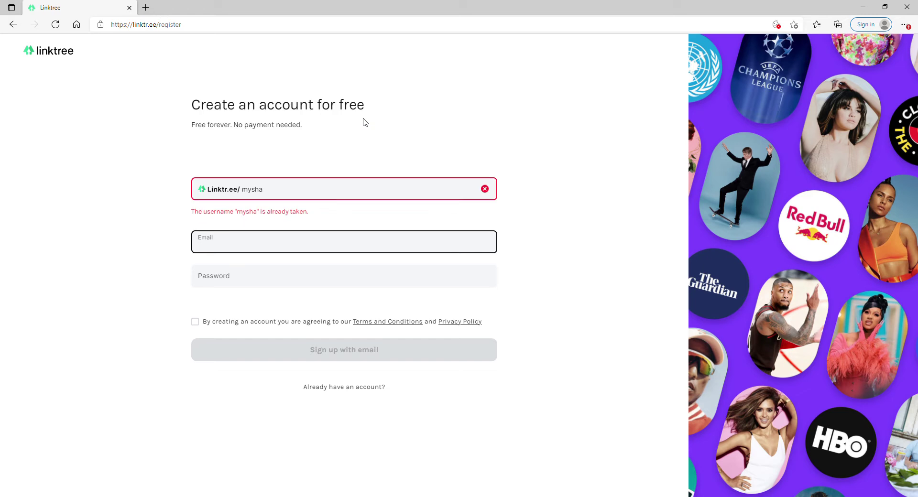
left_click(283, 187)
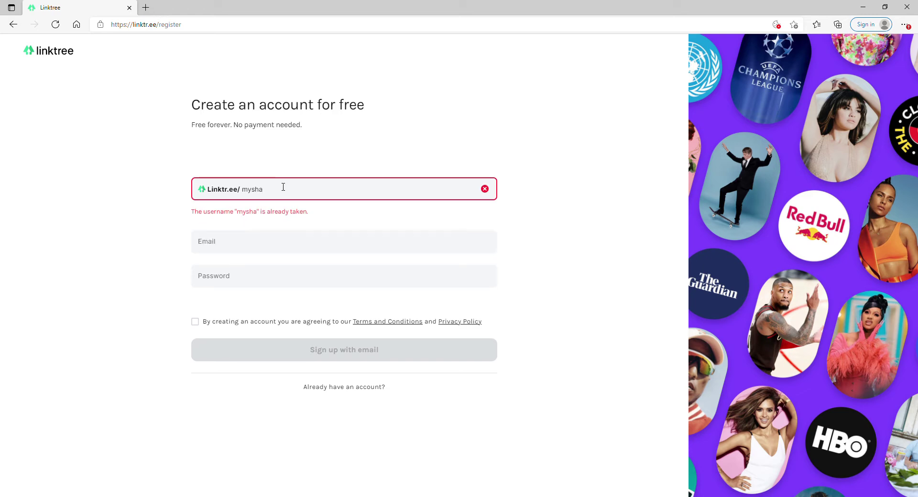
type("motivates")
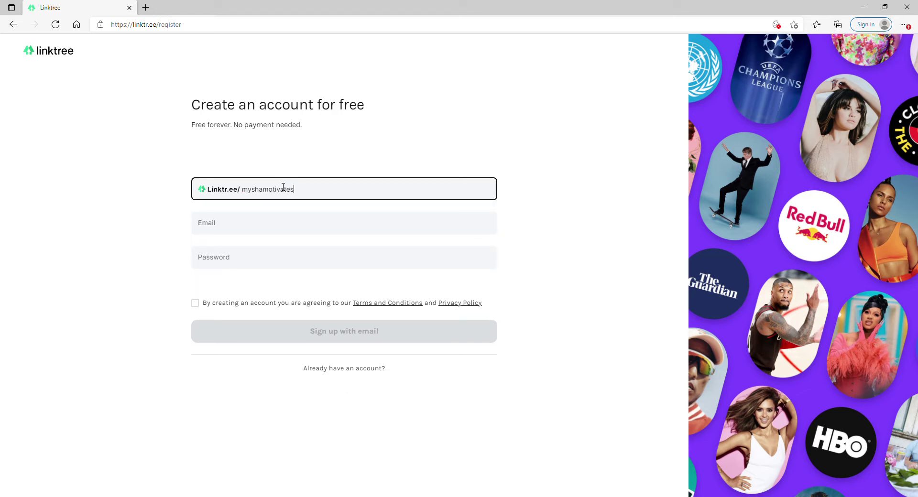
left_click(134, 227)
Fill in the e-mail address and password, accept the terms, and submit the signup.
left_click(222, 234)
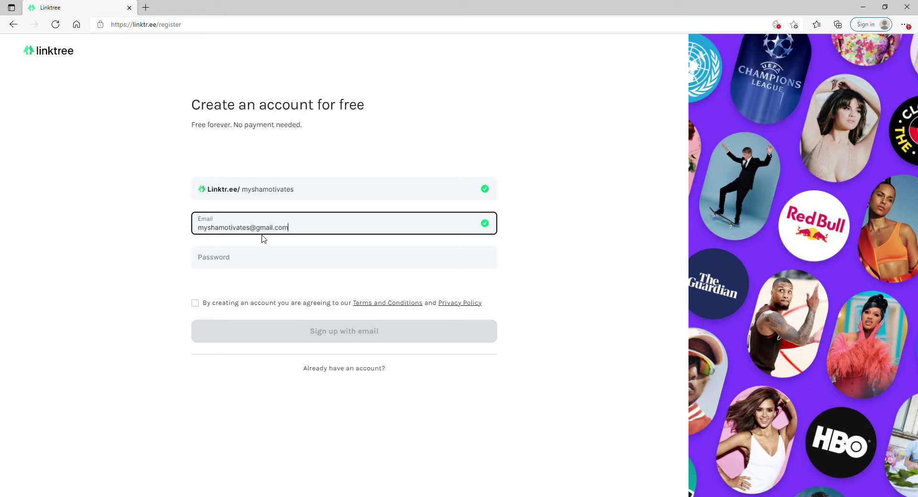
left_click(241, 263)
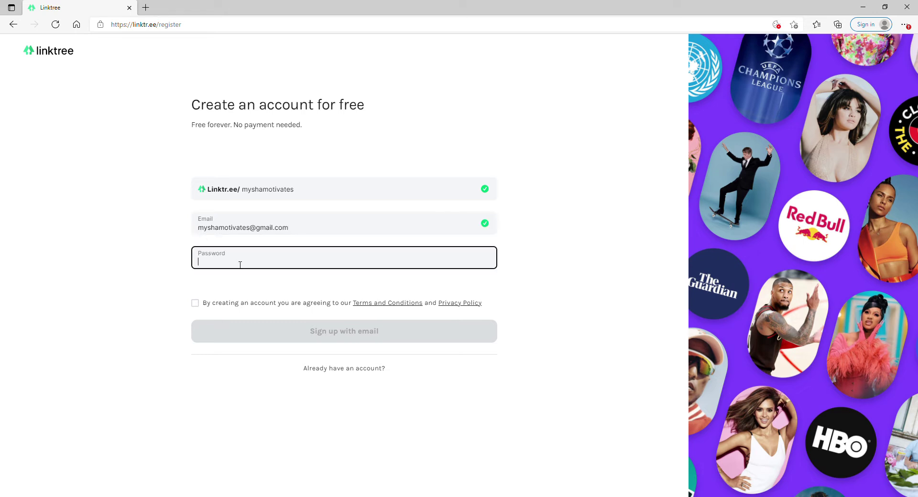
type("•••••••")
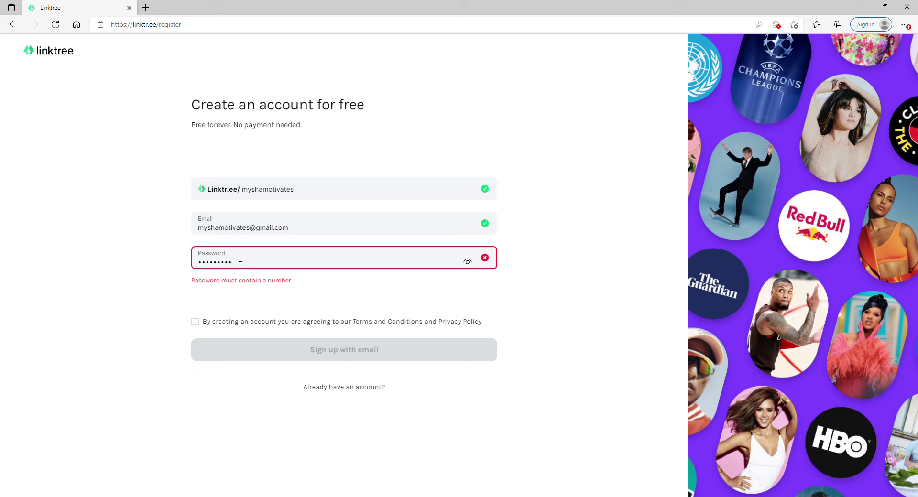
left_click(196, 303)
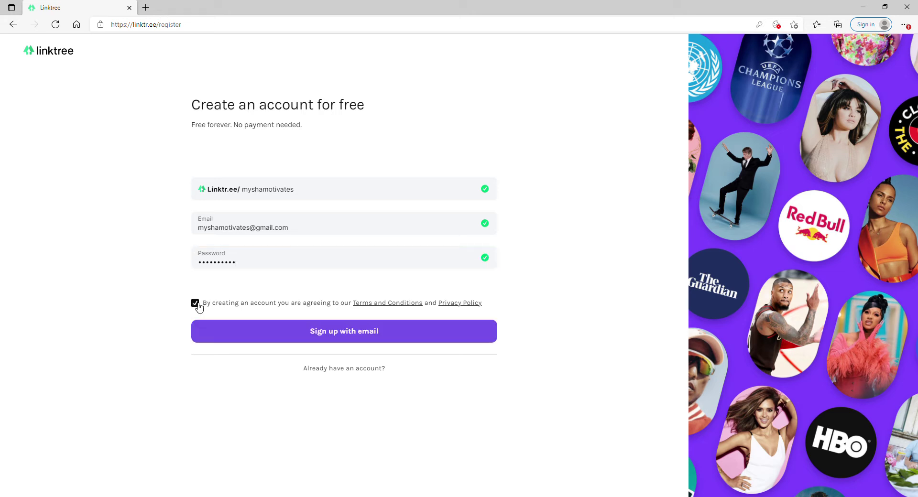
left_click(263, 332)
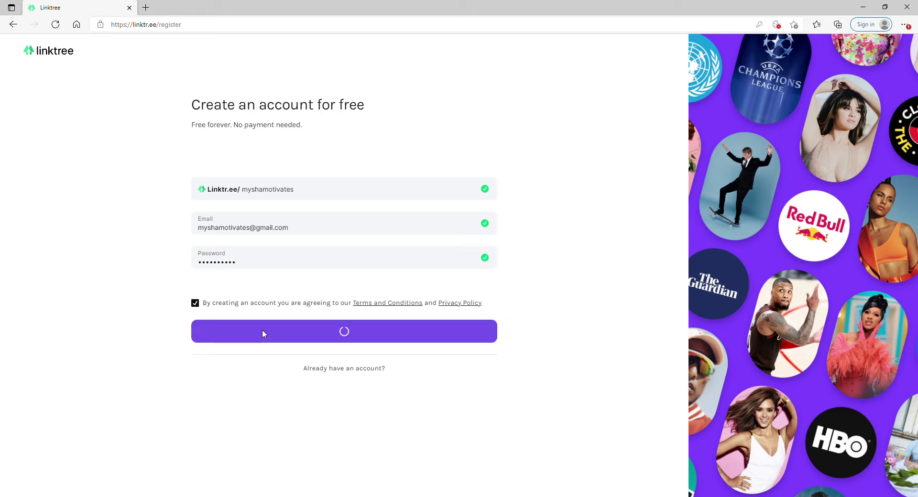
left_click(277, 197)
Enter a display name, choose Creative with Visual Arts, and pass the robot check.
type("Mysha")
left_click(277, 175)
left_click(287, 257)
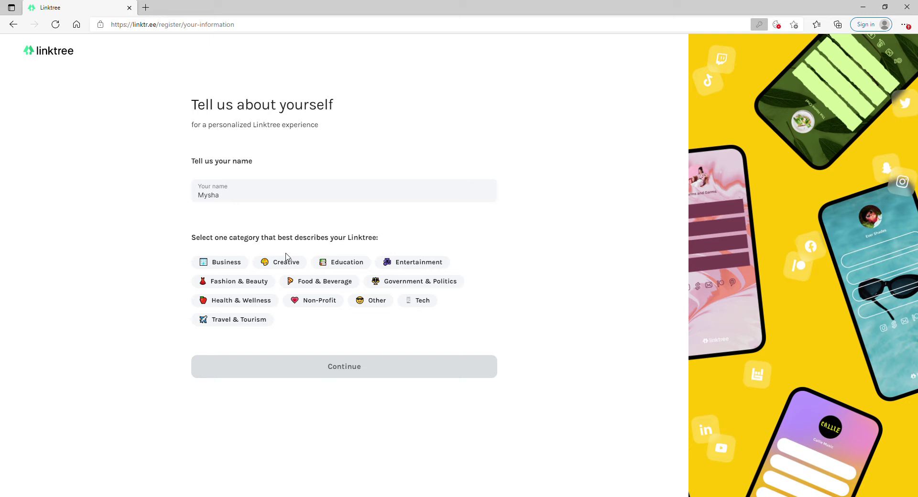
left_click(277, 262)
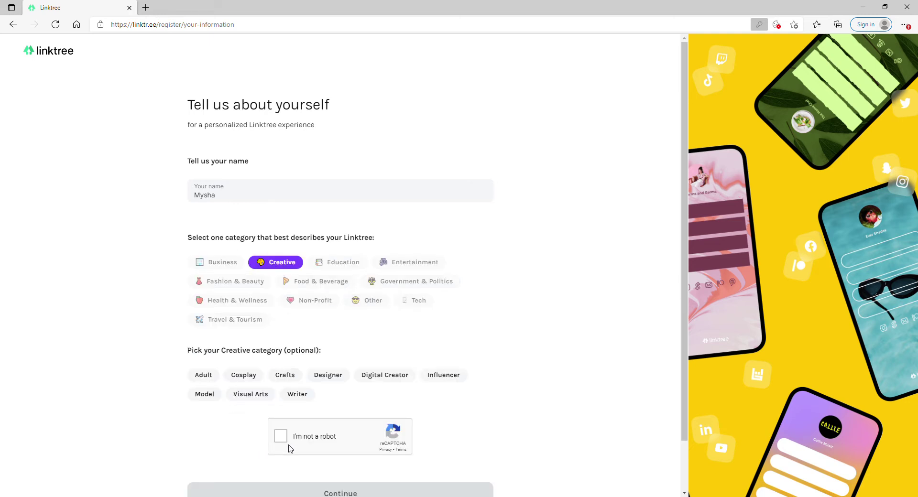
left_click(251, 394)
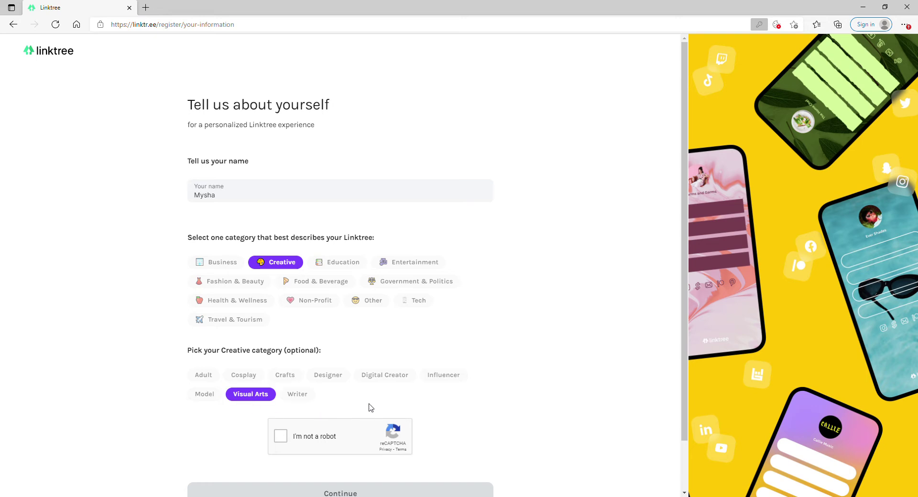
scroll(369, 407, "down", 1)
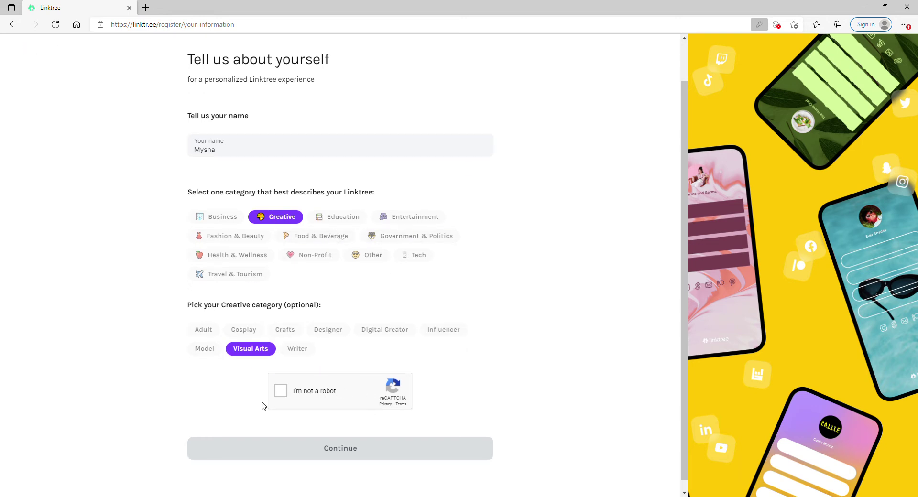
left_click(283, 394)
left_click(340, 449)
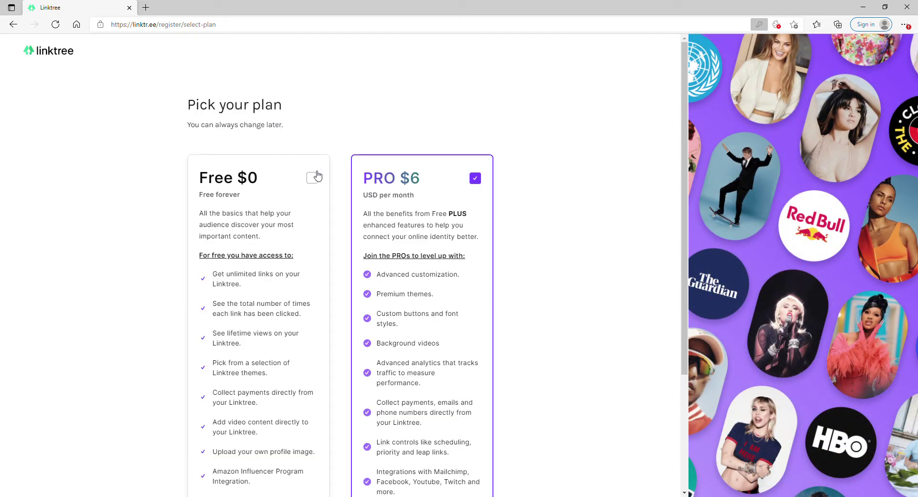
Choose the Free $0 plan and sign up for it.
left_click(311, 177)
scroll(226, 183, "down", 1)
scroll(226, 183, "down", 4)
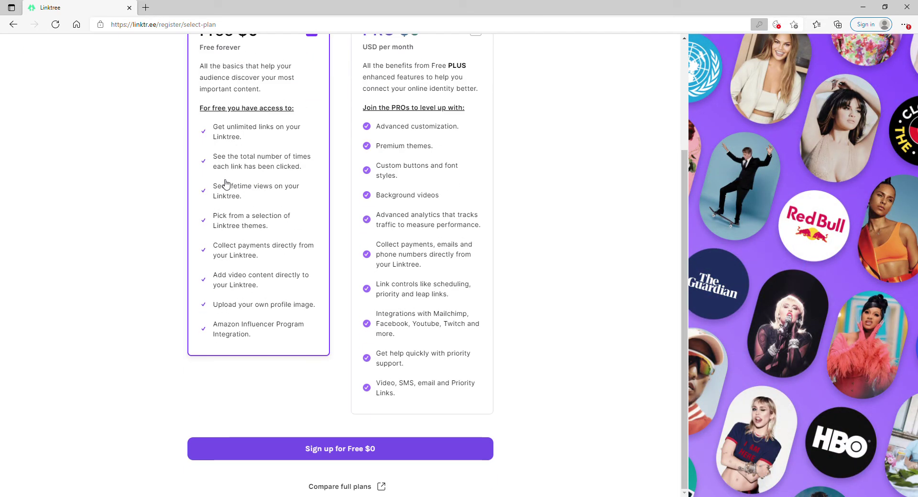
left_click(349, 449)
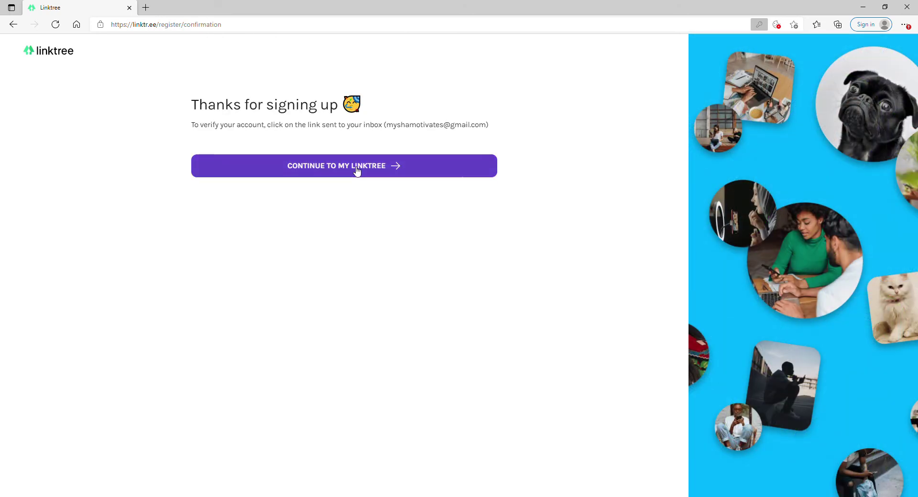
left_click(358, 169)
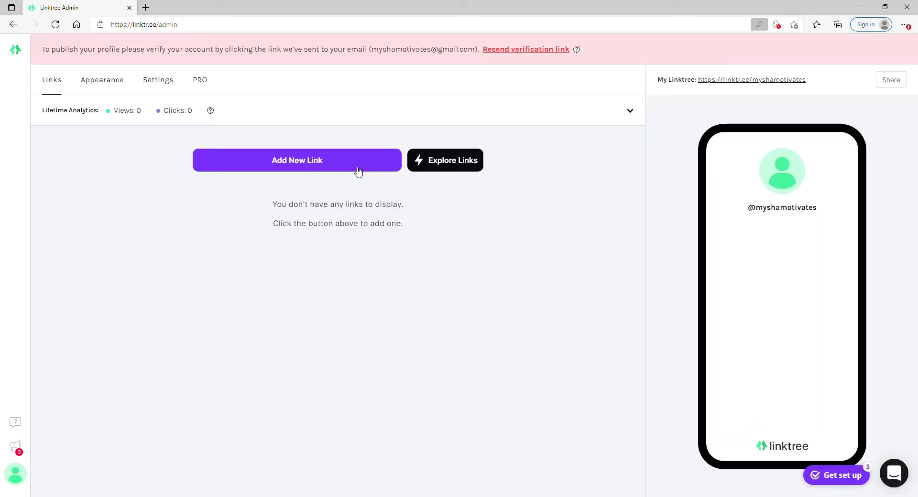
left_click(316, 159)
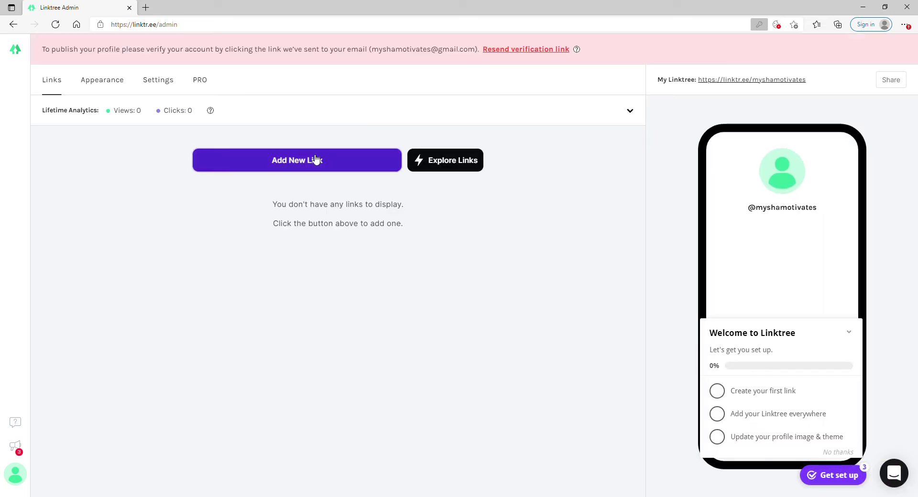
left_click(230, 209)
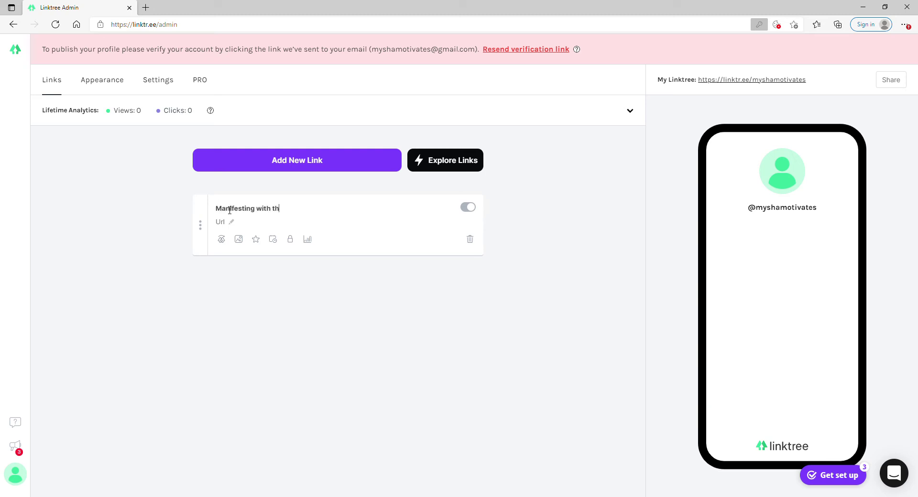
type("n")
left_click(229, 228)
type("www.youtube.com")
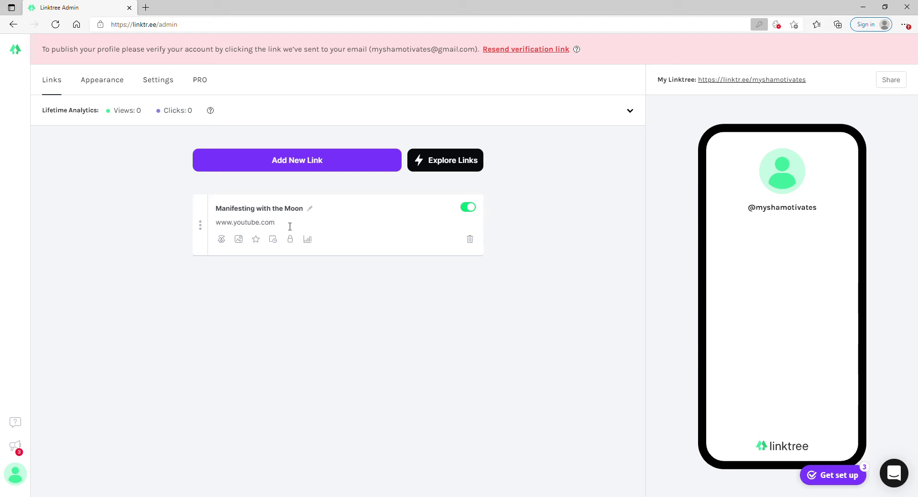
left_click(338, 299)
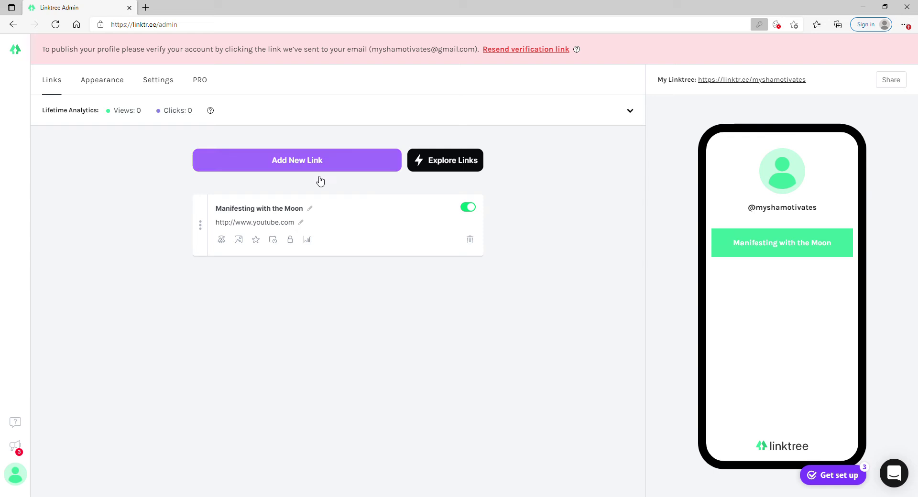
left_click(274, 169)
left_click(230, 208)
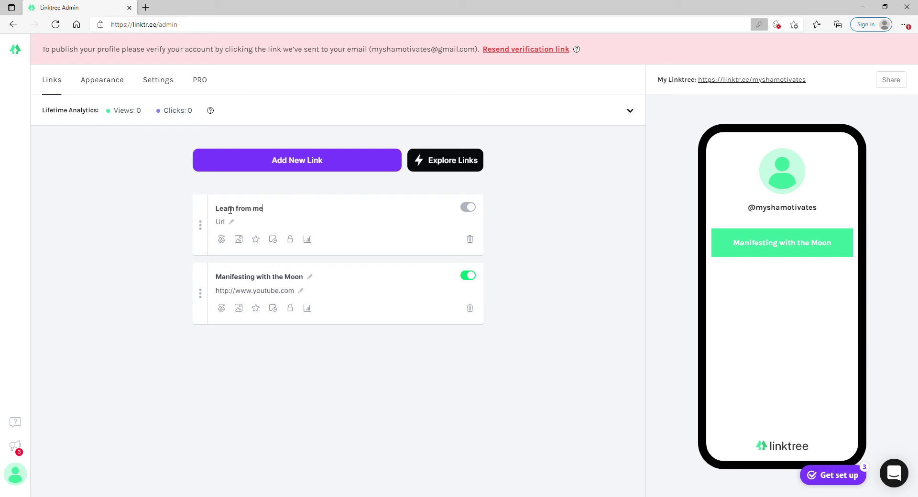
Title the second link 'Learn from me!' and point it to teachable.com.
left_click(228, 226)
type("teachable.com")
left_click(558, 307)
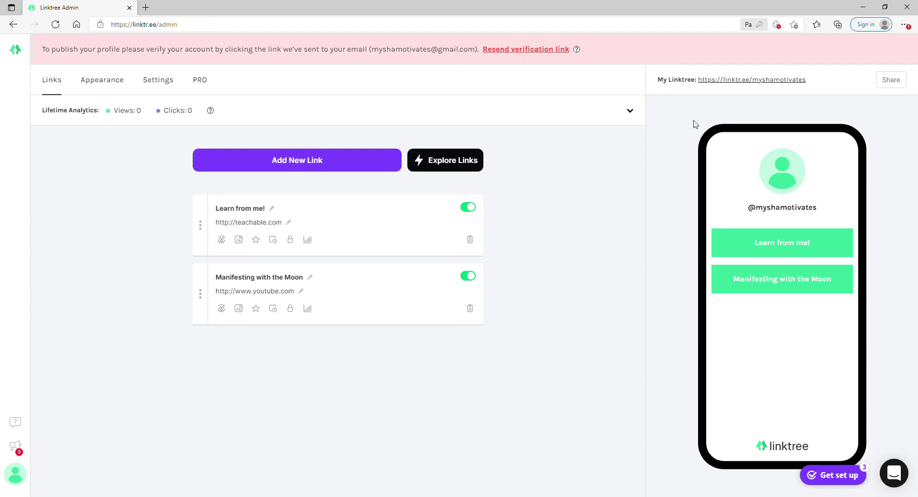
Apply the rainbow 'Linktree x Luke John Matthew Arnold' theme on the Appearance page.
left_click(98, 77)
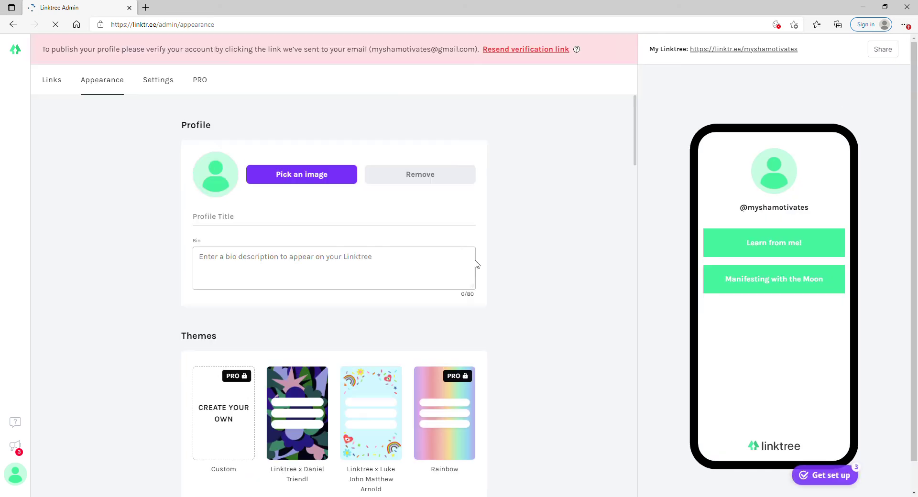
left_click(319, 390)
left_click(372, 388)
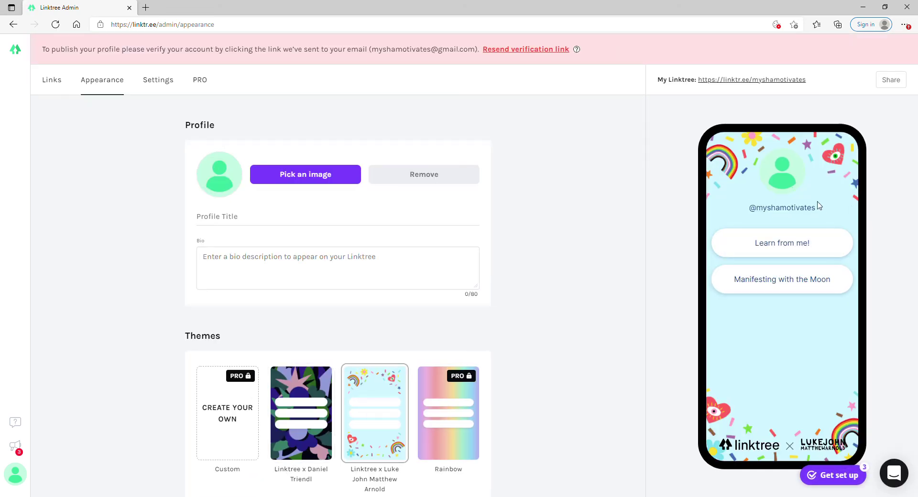
left_click(220, 180)
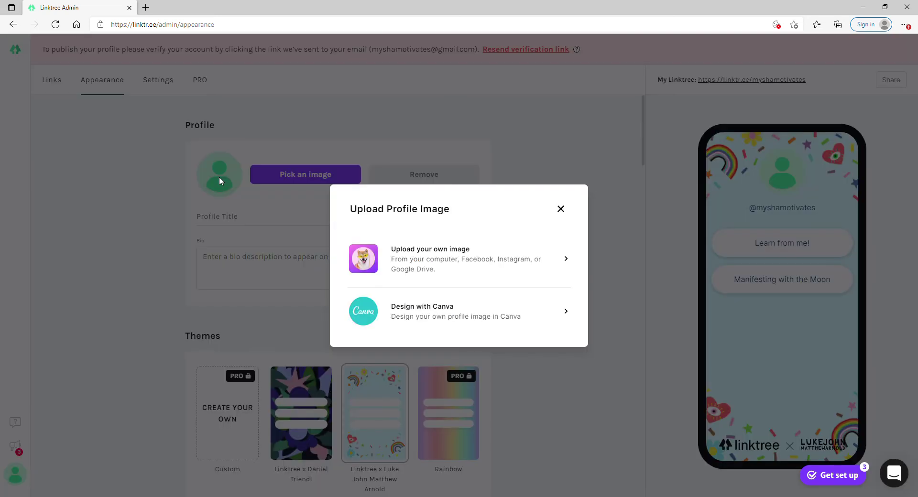
left_click(561, 209)
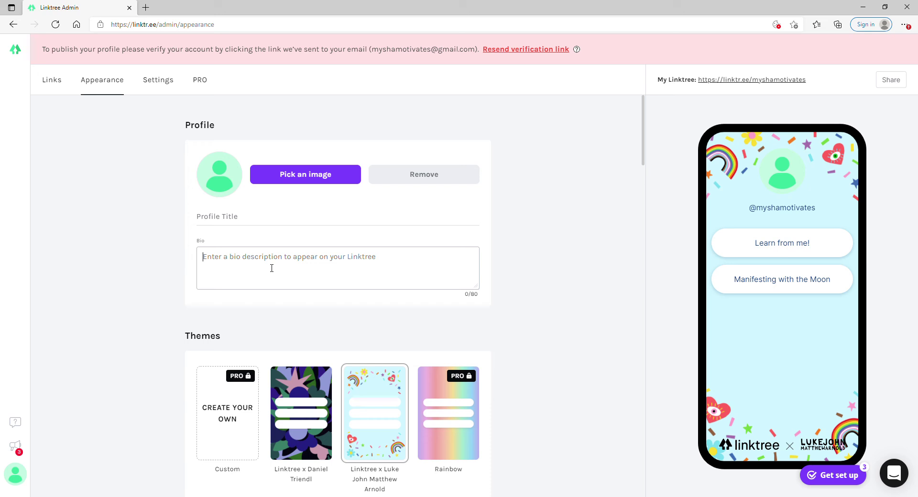
Go back from Appearance to the Links tab of the Linktree admin.
left_click(53, 88)
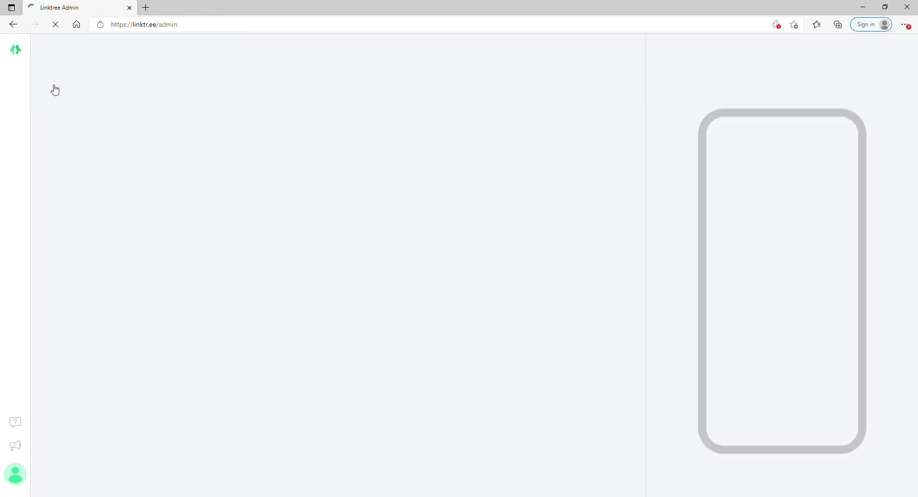